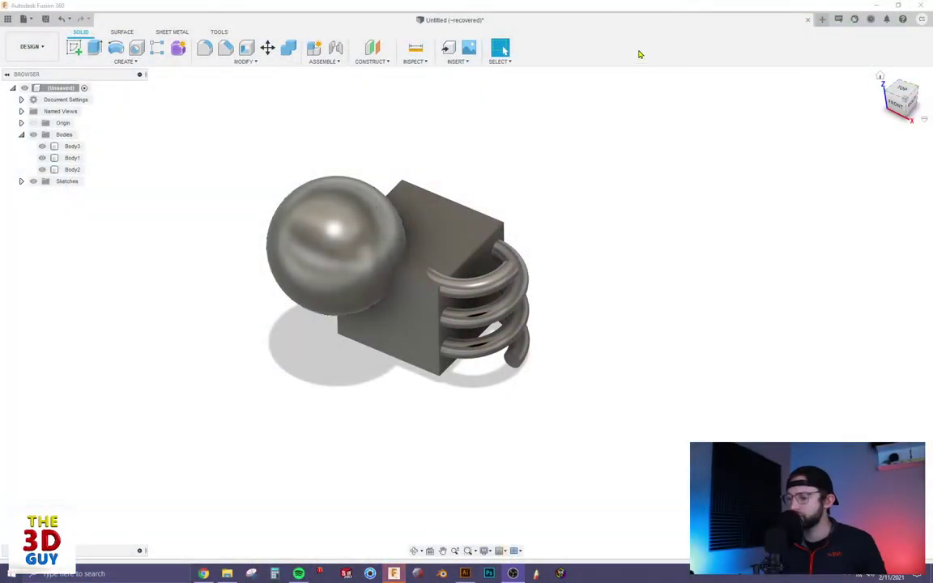
Orbit the view and select the coil, box and sphere bodies in turn to identify them.
middle_click_drag(735, 235, 668, 333, "shift")
left_click(510, 326)
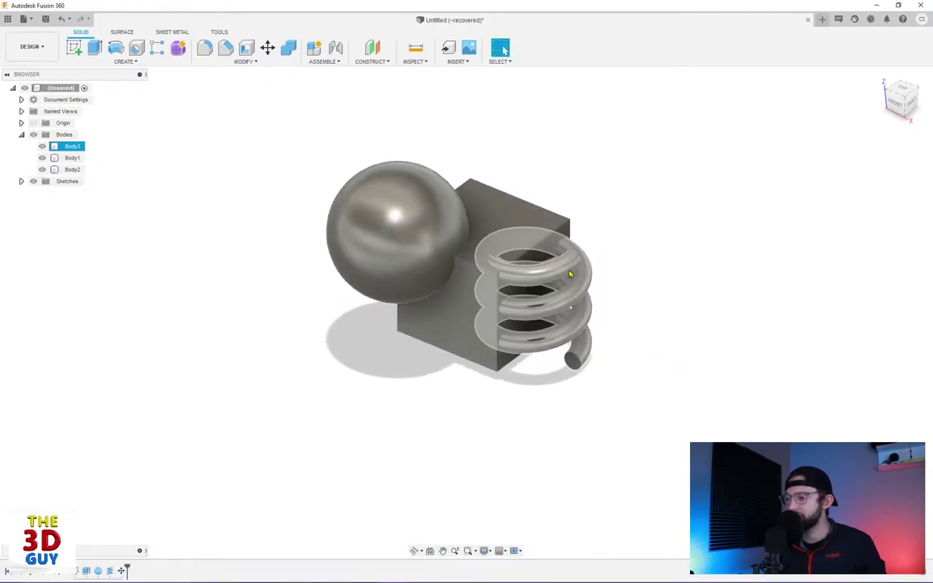
left_click(430, 328)
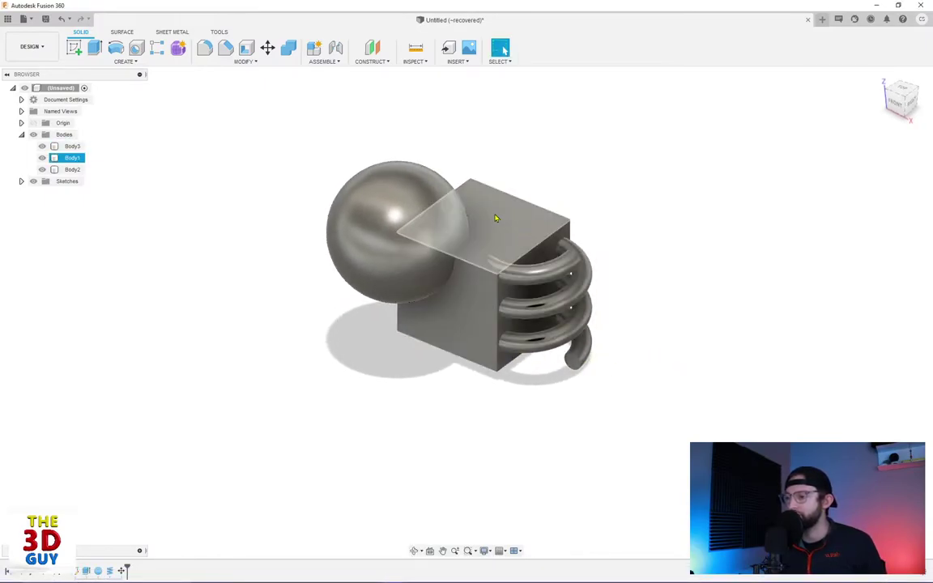
left_click(357, 212)
left_click(299, 231)
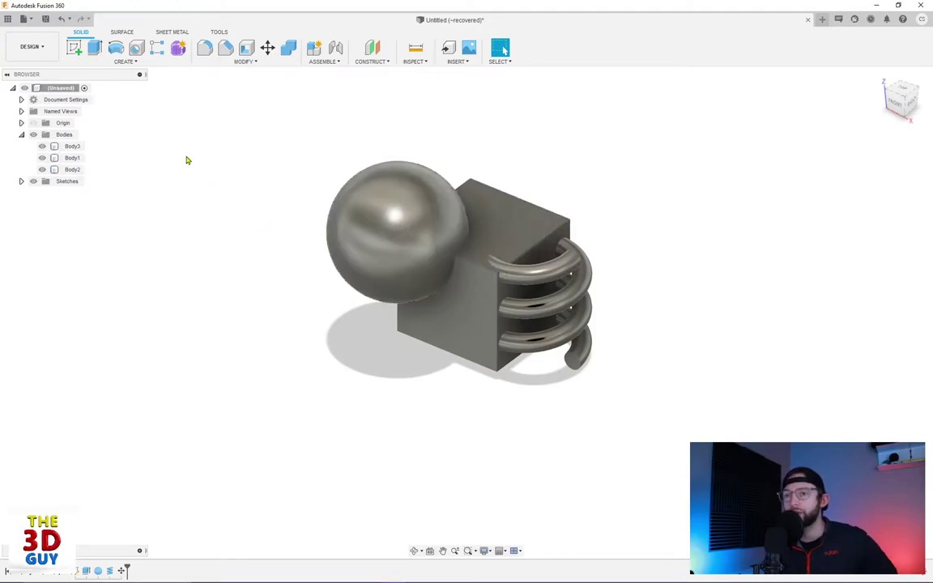
Expand the CREATE menu to reach the Boundary Fill command.
left_click(123, 62)
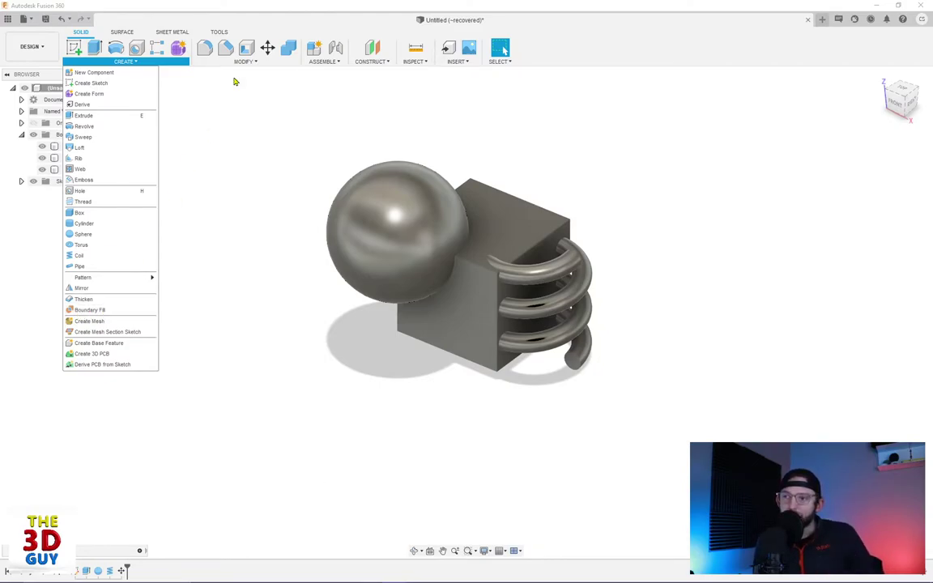
mouse_move(288, 52)
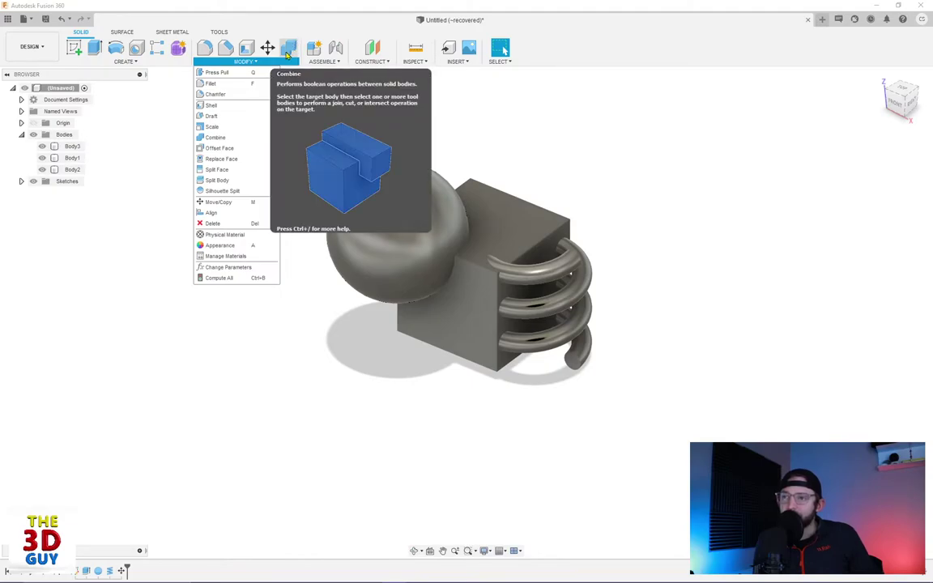
mouse_move(145, 63)
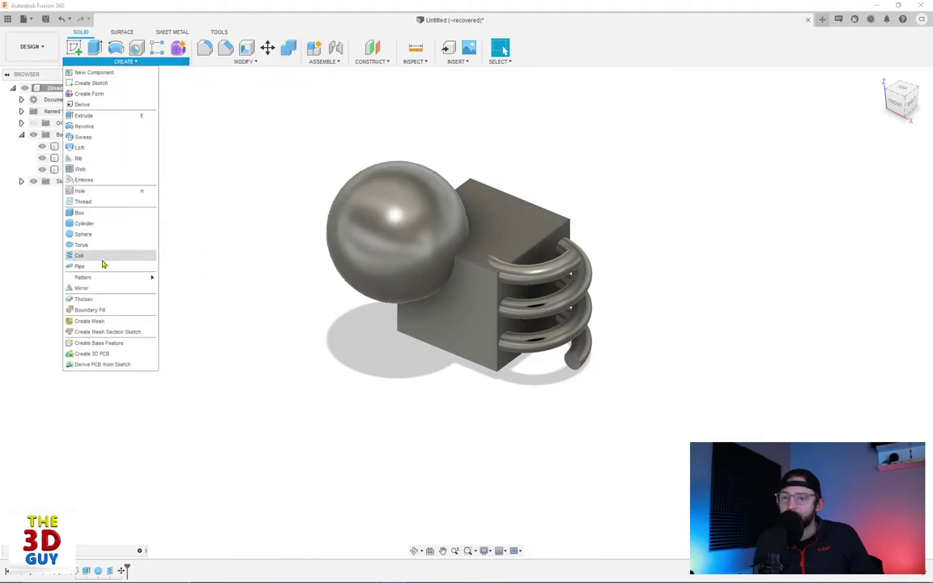
Start a Boundary Fill with the coil, box and sphere as its tool bodies.
left_click(95, 315)
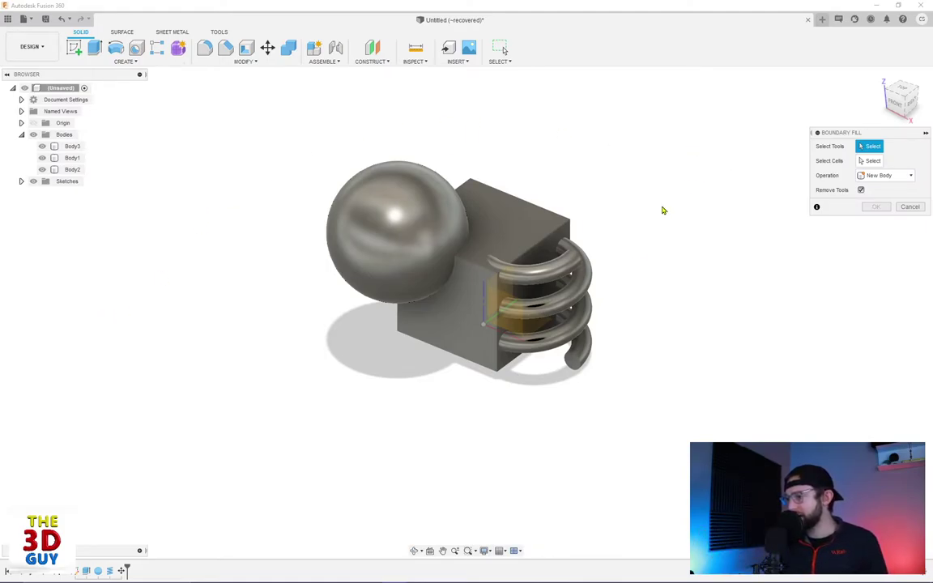
left_click(559, 259)
left_click(451, 202)
left_click(400, 202)
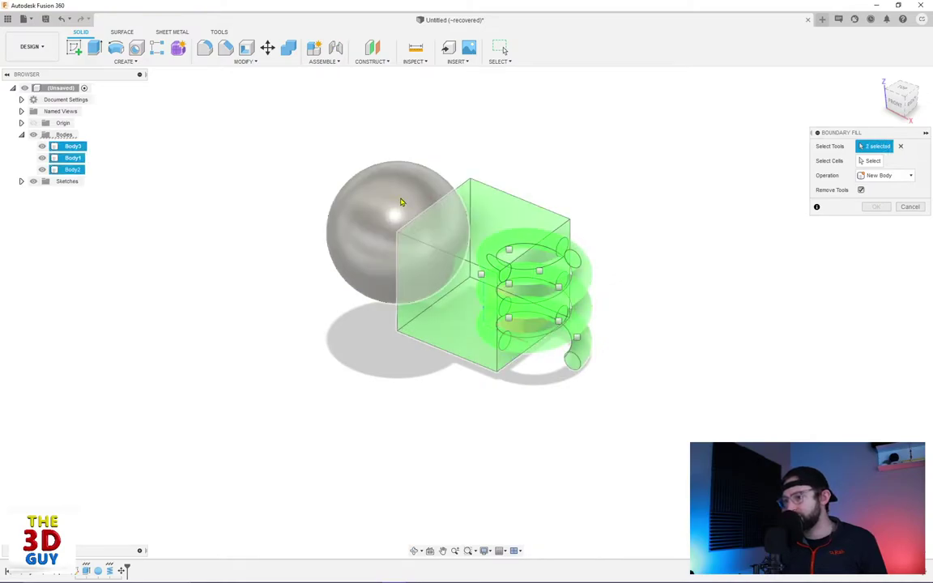
left_click(400, 202)
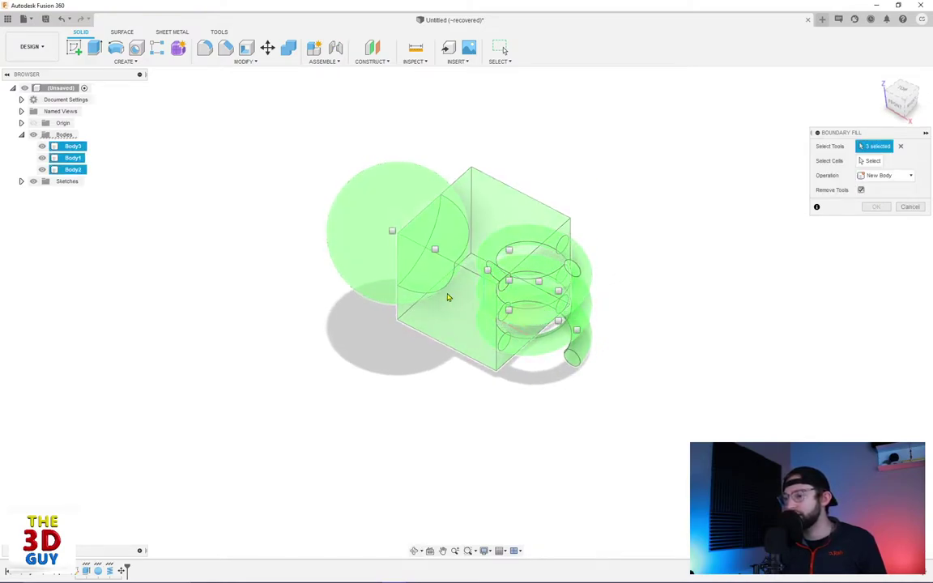
Pick the coil-top and box cells to fill, keeping the operation as New Body.
scroll(433, 267, "up", 3)
middle_click_drag(645, 124, 646, 139, "shift")
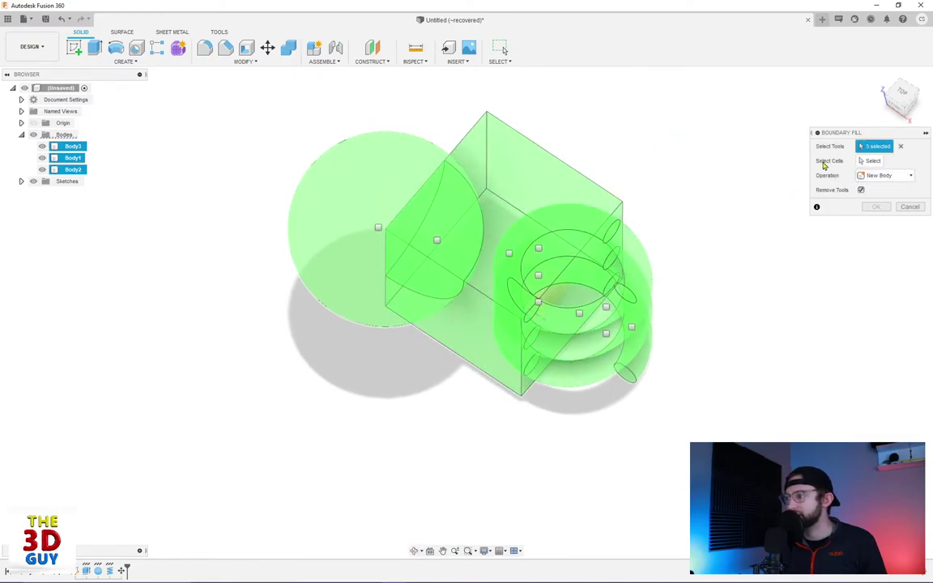
left_click(871, 160)
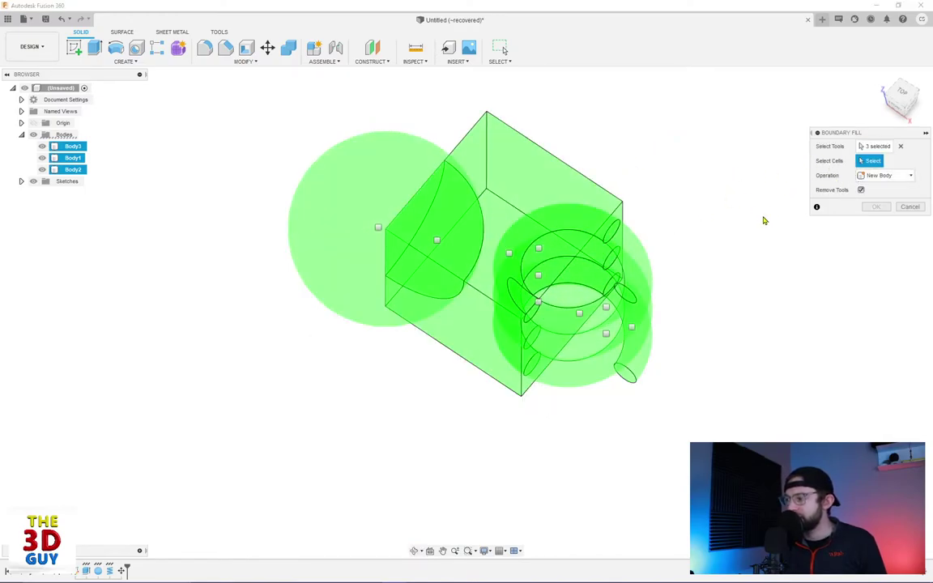
mouse_move(764, 221)
middle_mouse_down("shift")
mouse_move(754, 211)
mouse_move(777, 177)
mouse_move(765, 212)
middle_mouse_up("shift")
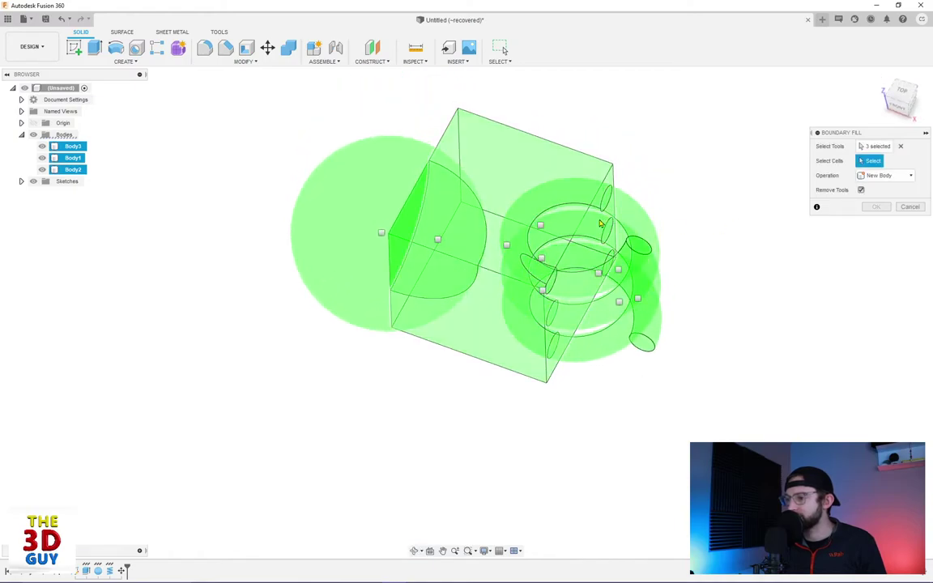
left_click(540, 227)
left_click(439, 243)
middle_click_drag(785, 142, 711, 203, "shift")
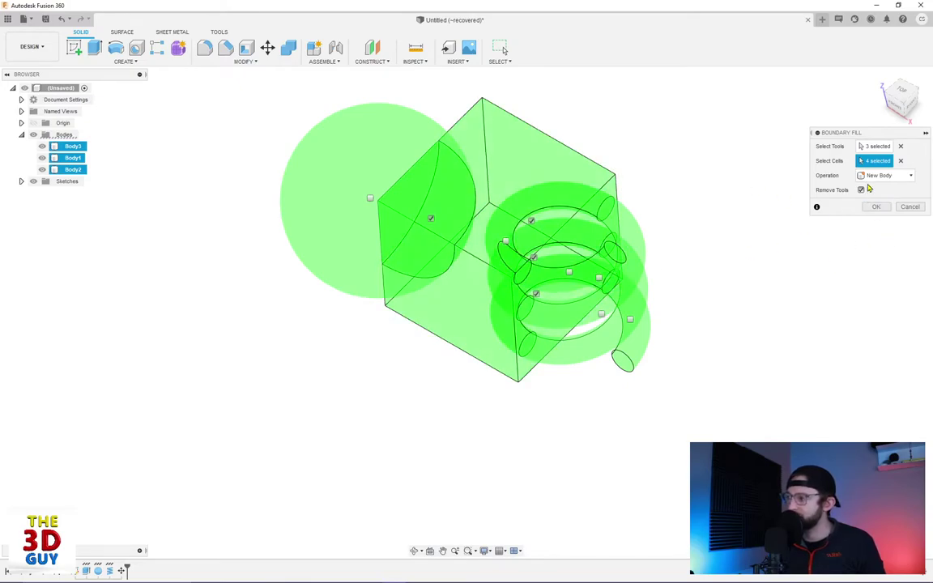
left_click(891, 176)
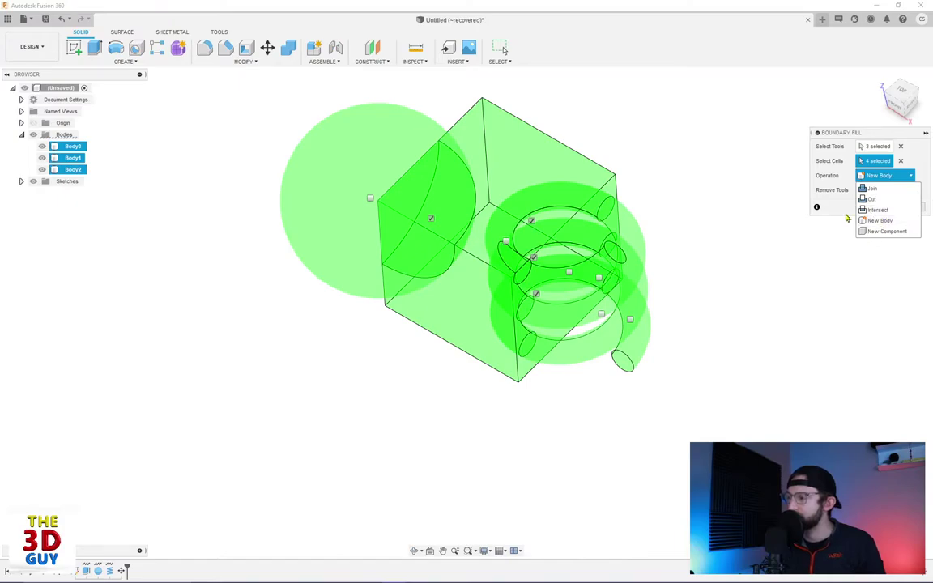
left_click(846, 217)
left_click(877, 208)
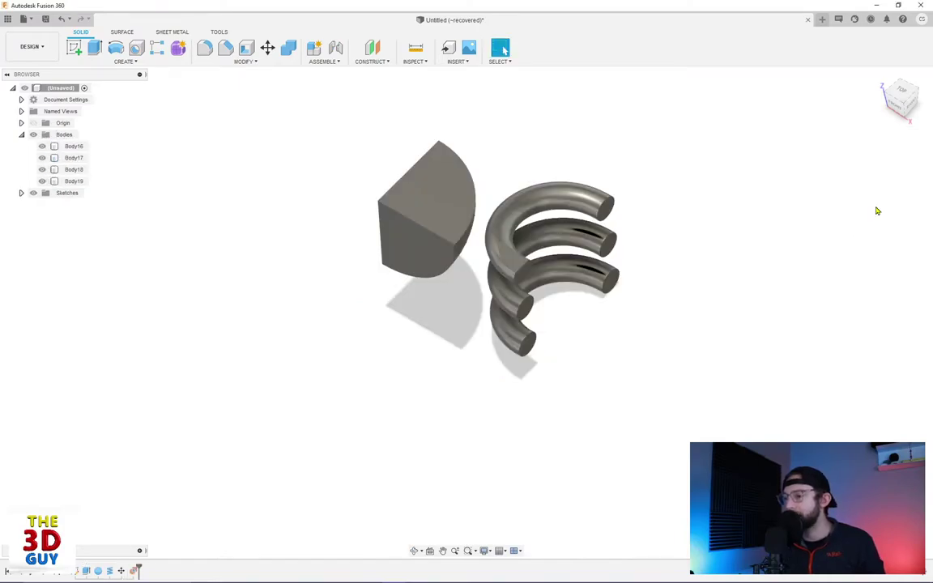
middle_click_drag(737, 259, 744, 248, "shift")
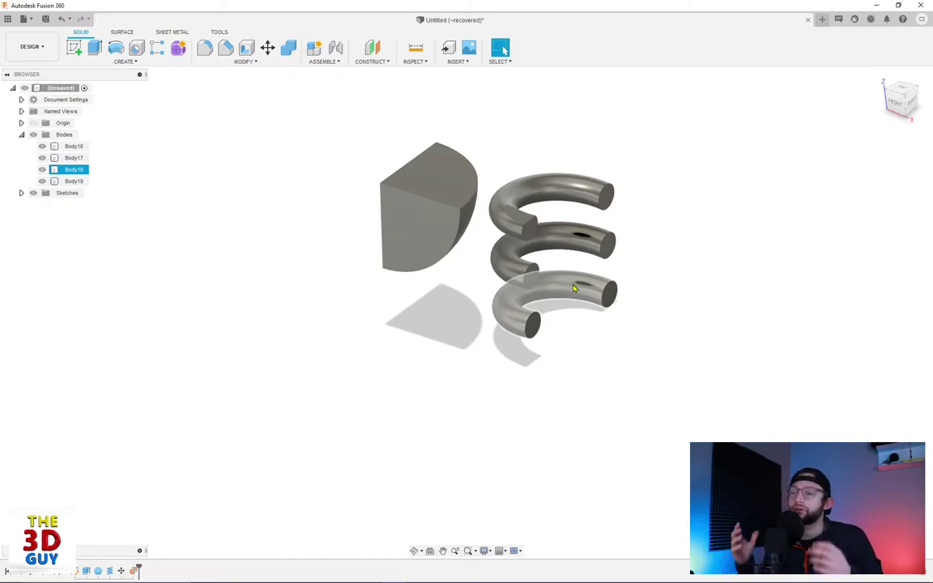
left_click(493, 121)
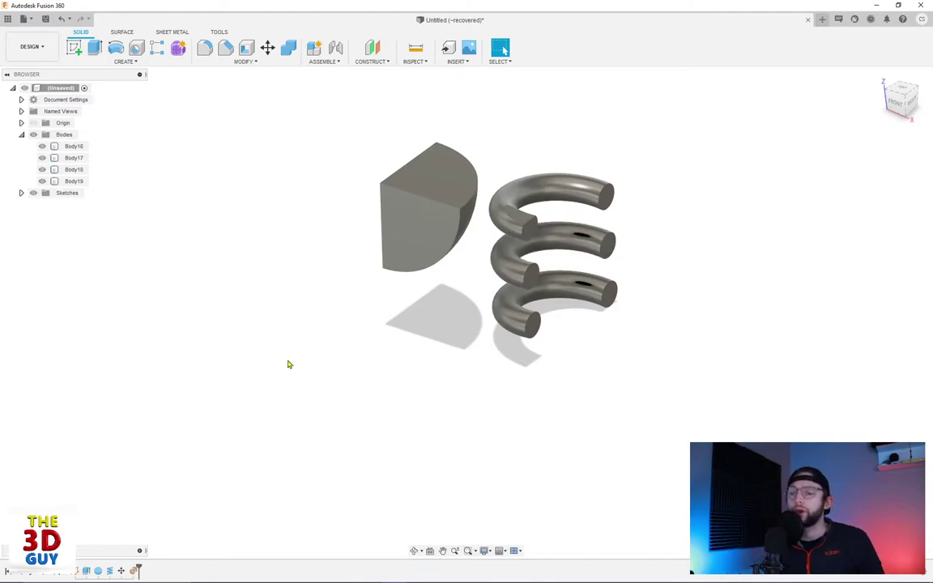
Edit the Boundary Fill feature and switch its operation to Join.
right_click(136, 571)
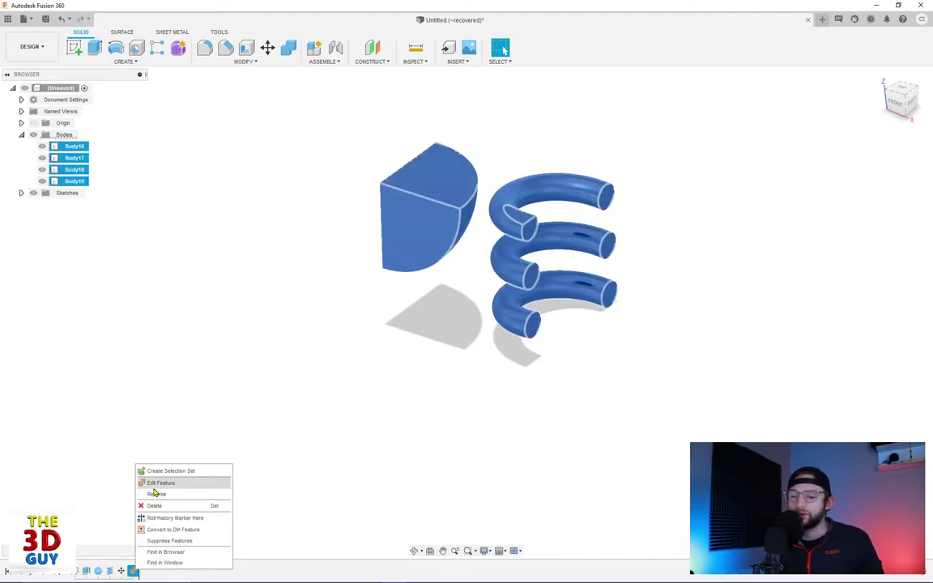
left_click(154, 439)
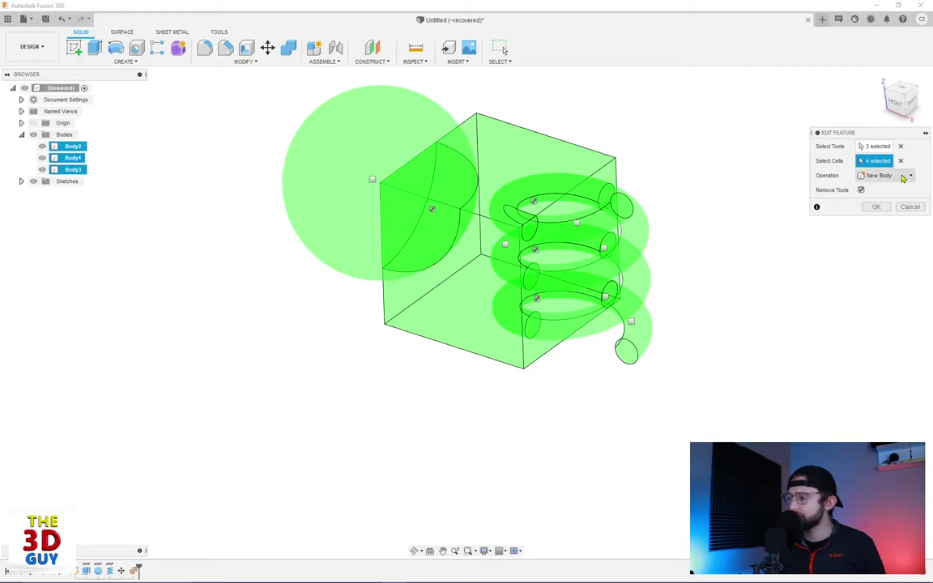
left_click(884, 175)
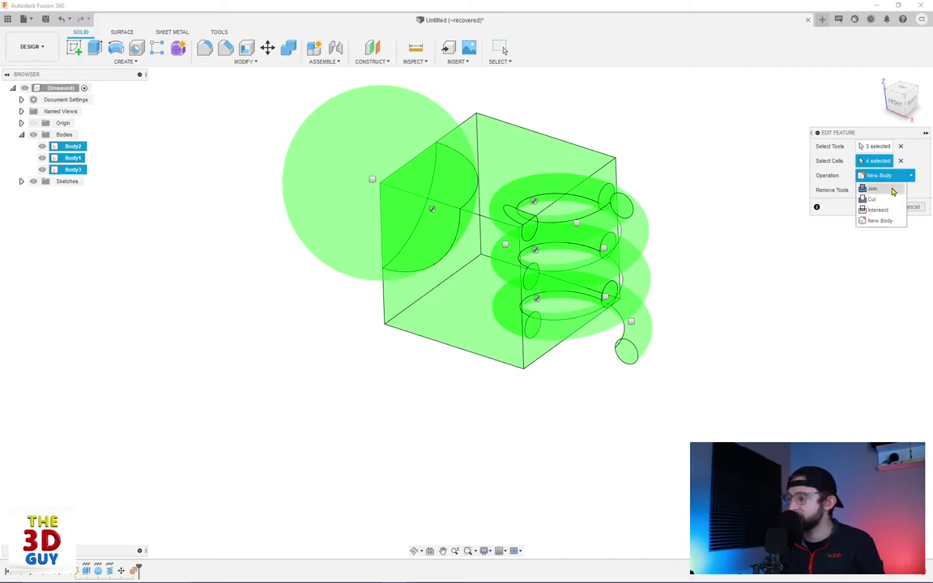
left_click(893, 190)
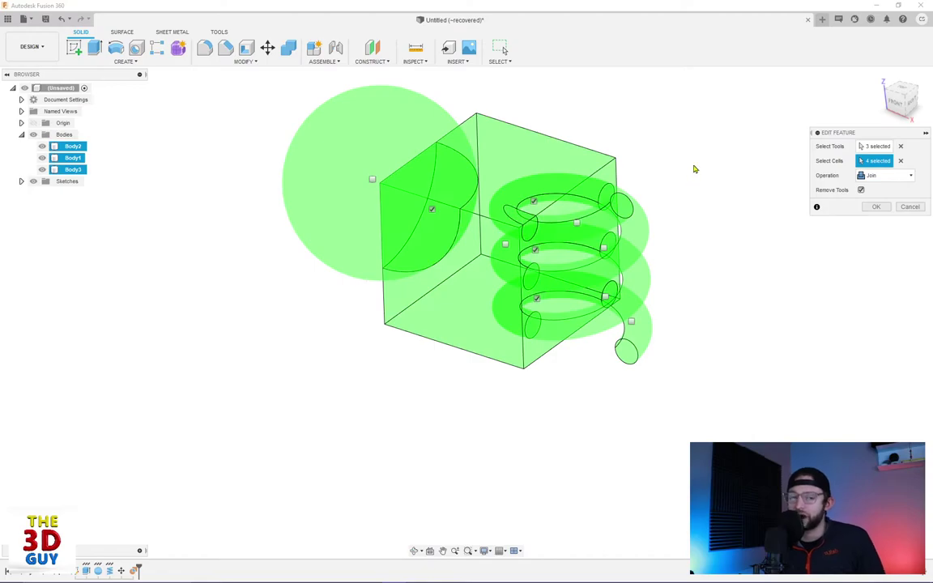
Replace the selected cells with the sphere cap and one upper coil cell, then apply.
left_click(537, 211)
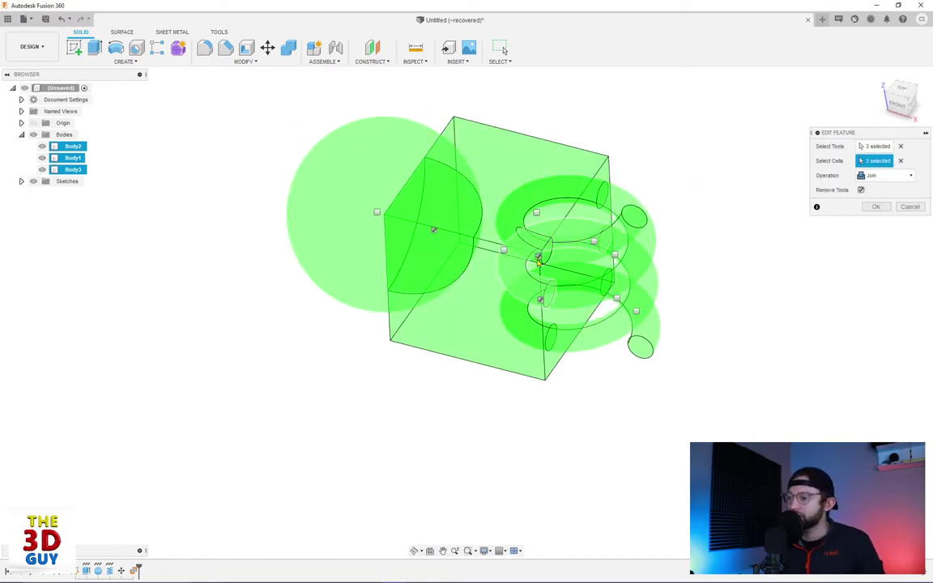
left_click(539, 258)
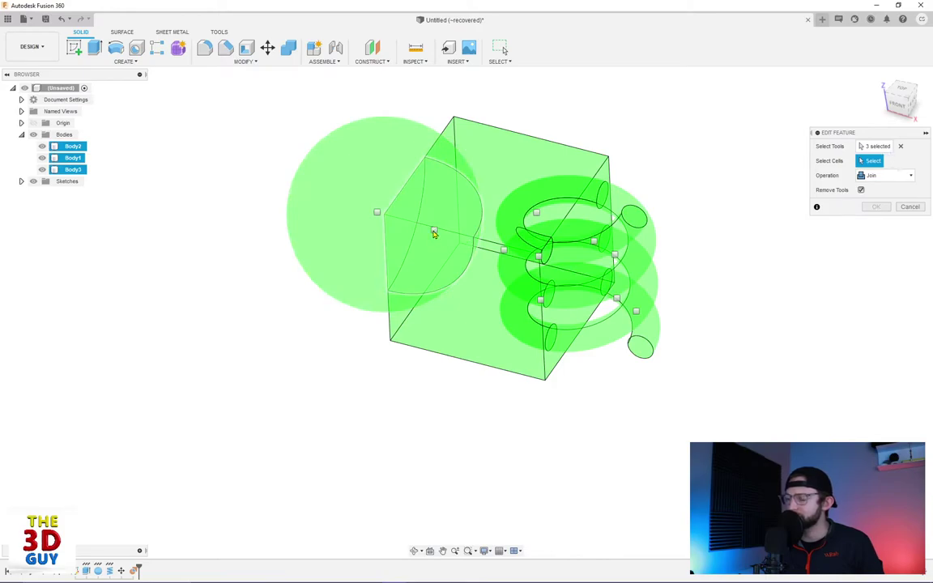
left_click(433, 231)
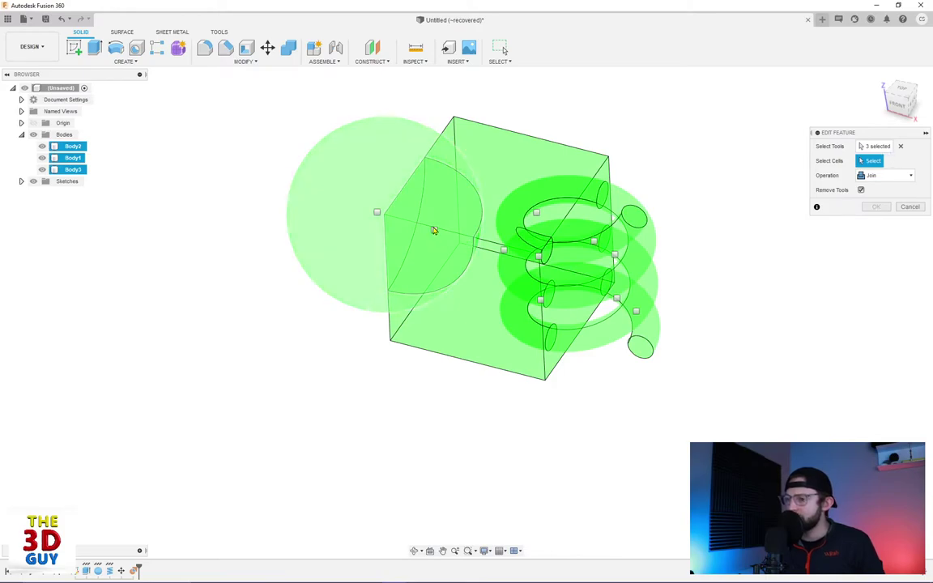
left_click(378, 215)
middle_click_drag(617, 267, 615, 209, "shift")
left_click(616, 202)
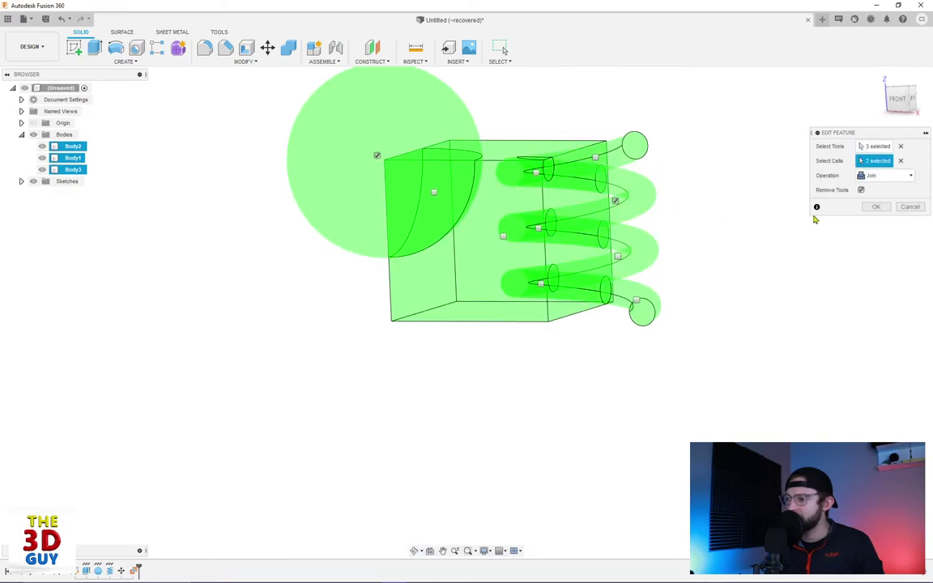
left_click(883, 210)
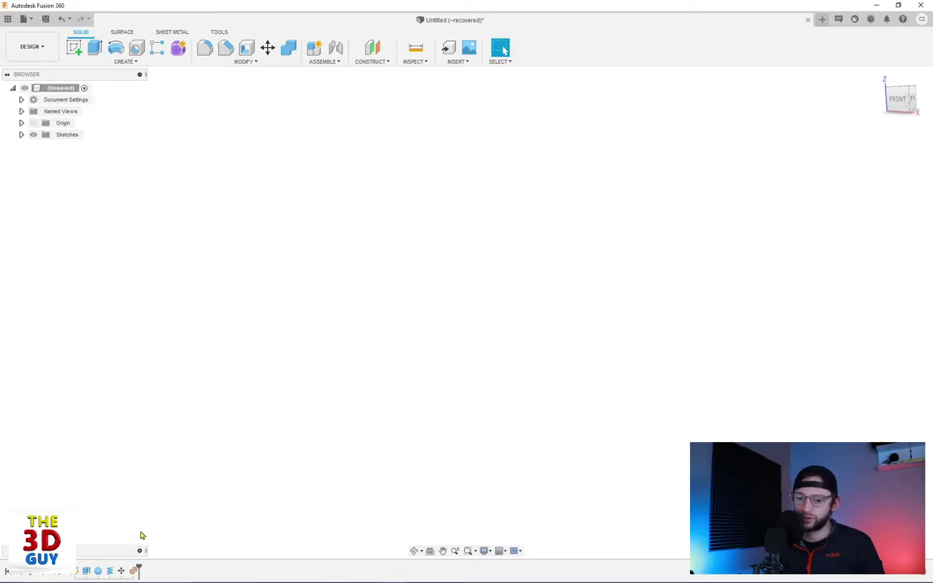
Edit the Boundary Fill with Remove Tools unchecked and apply it.
right_click(135, 571)
left_click(150, 480)
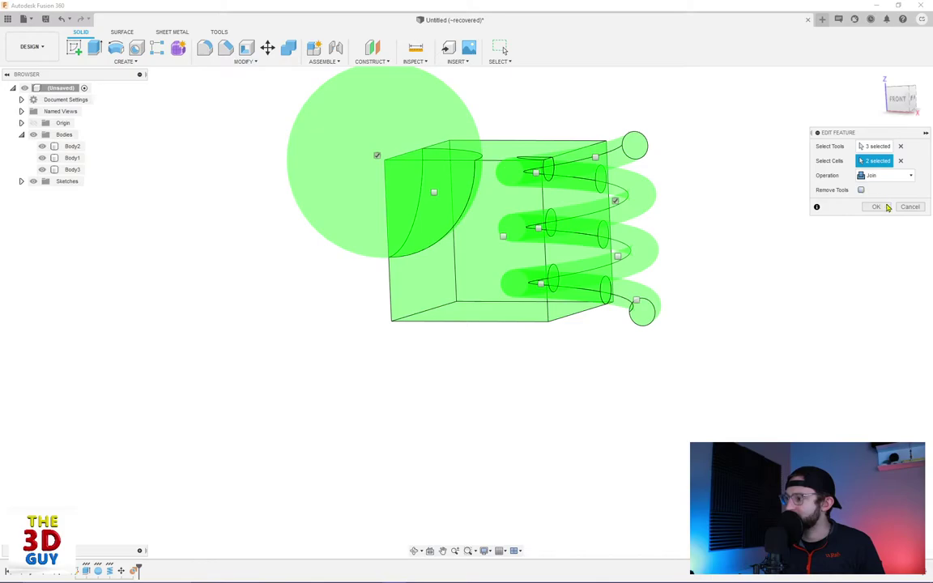
left_click(878, 208)
Orbit and select the sphere and box bodies in the browser to inspect them.
middle_click_drag(776, 229, 430, 401, "shift")
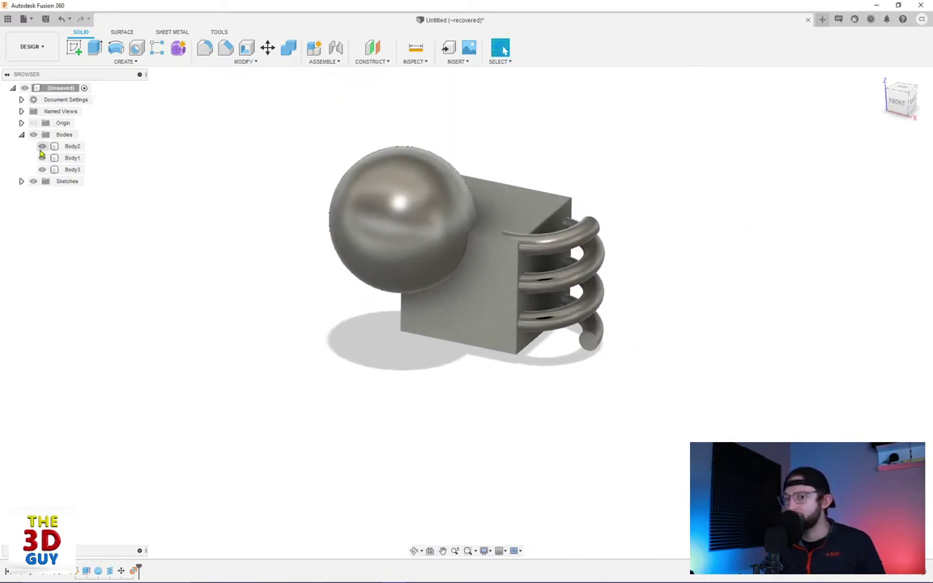
left_click(41, 151)
left_click(42, 158)
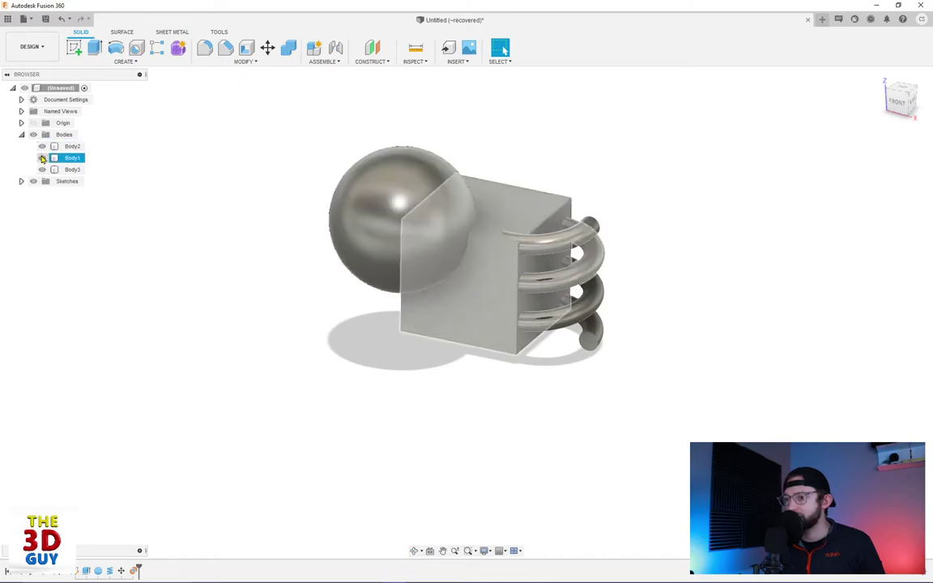
Hide the coil and sphere bodies so only Body1, the box with its joined ring, shows.
left_click(42, 170)
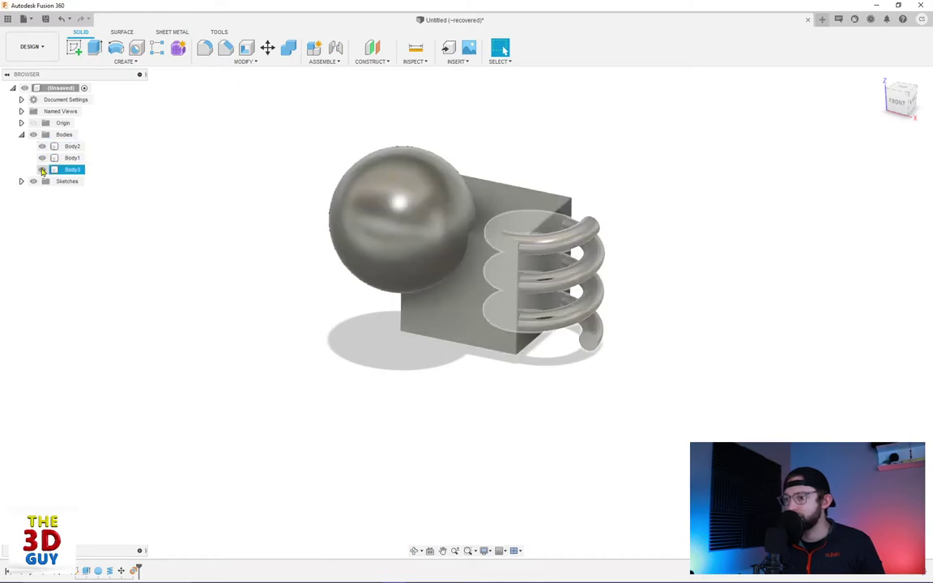
left_click(43, 170)
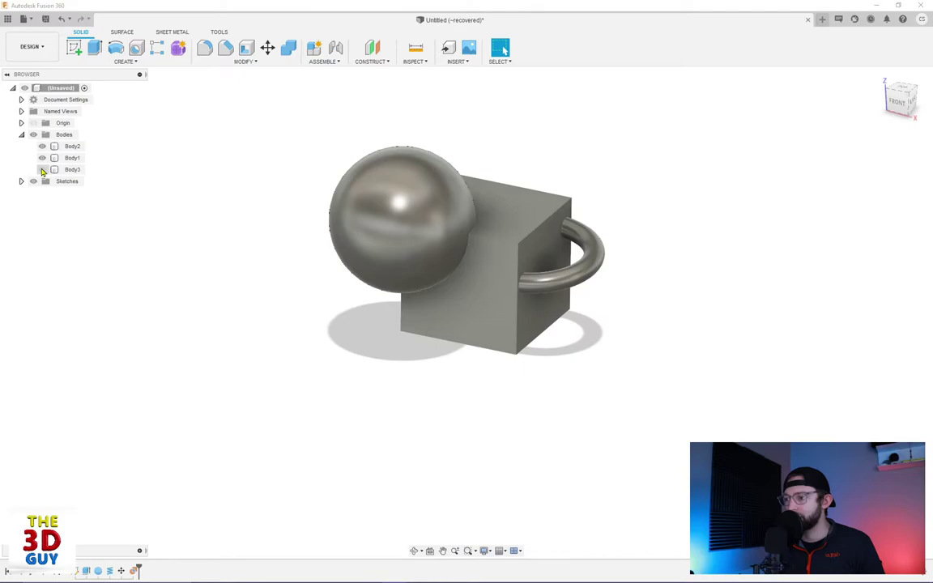
left_click(42, 157)
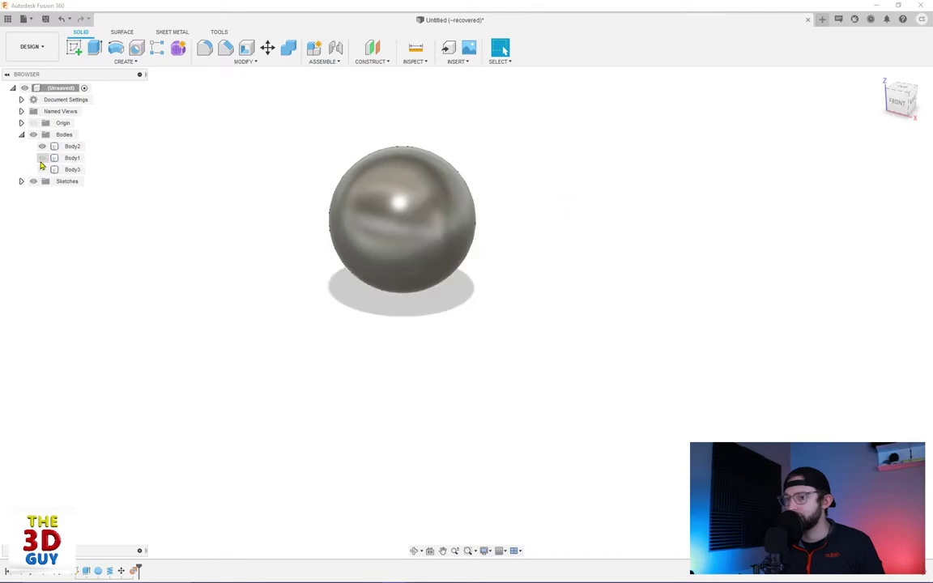
left_click(43, 158)
left_click(42, 147)
left_click(473, 302)
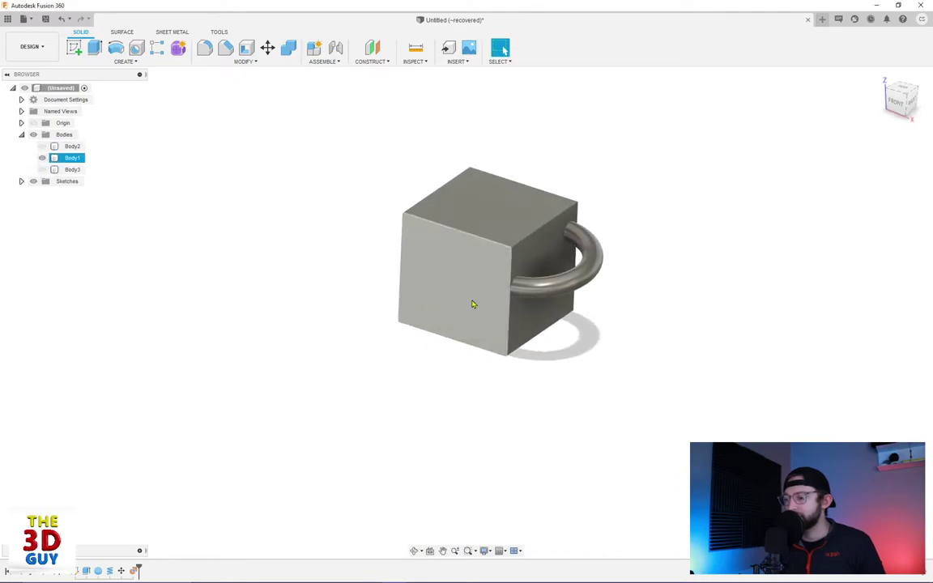
middle_click_drag(473, 302, 520, 297, "shift")
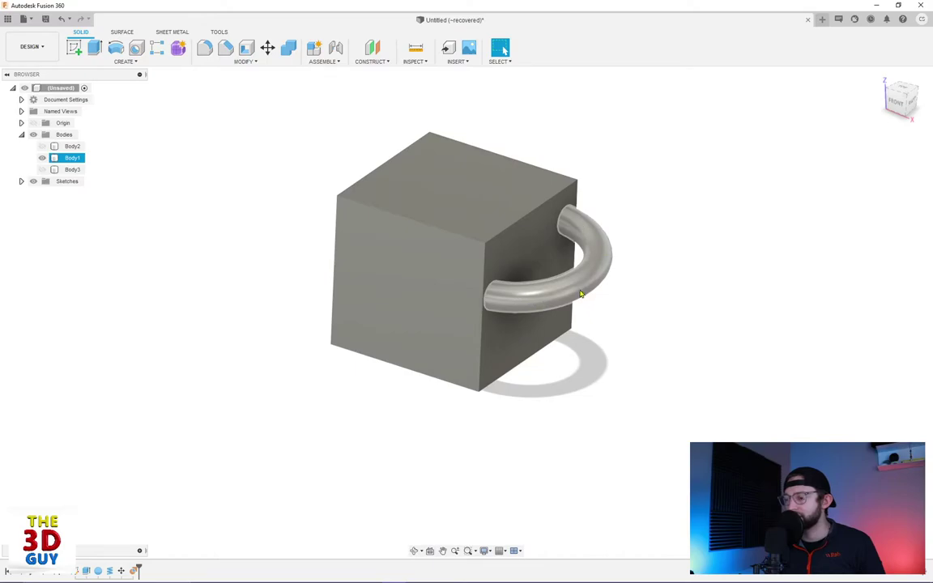
left_click(153, 536)
Edit the Boundary Fill, orbit to review its three selected cells, and reapply the Join.
right_click(132, 570)
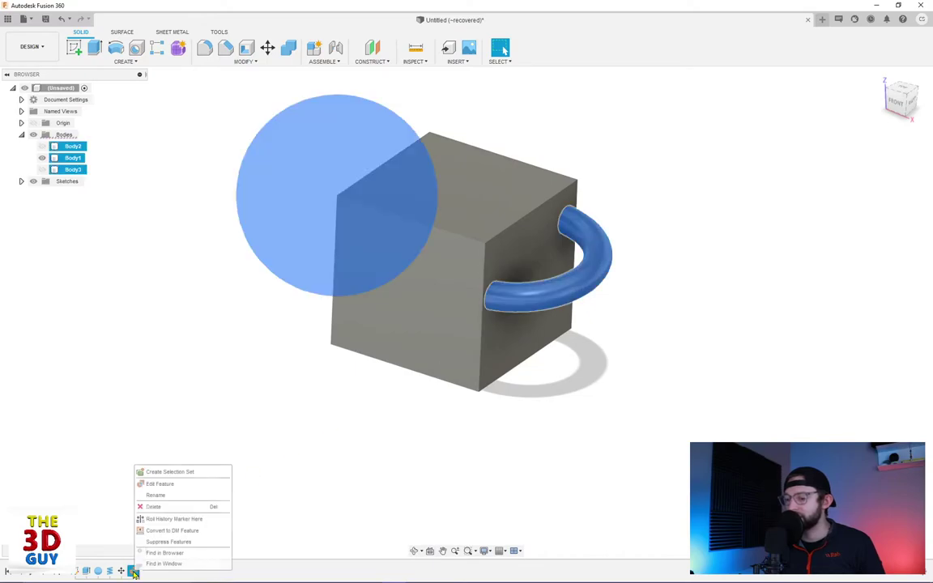
left_click(152, 483)
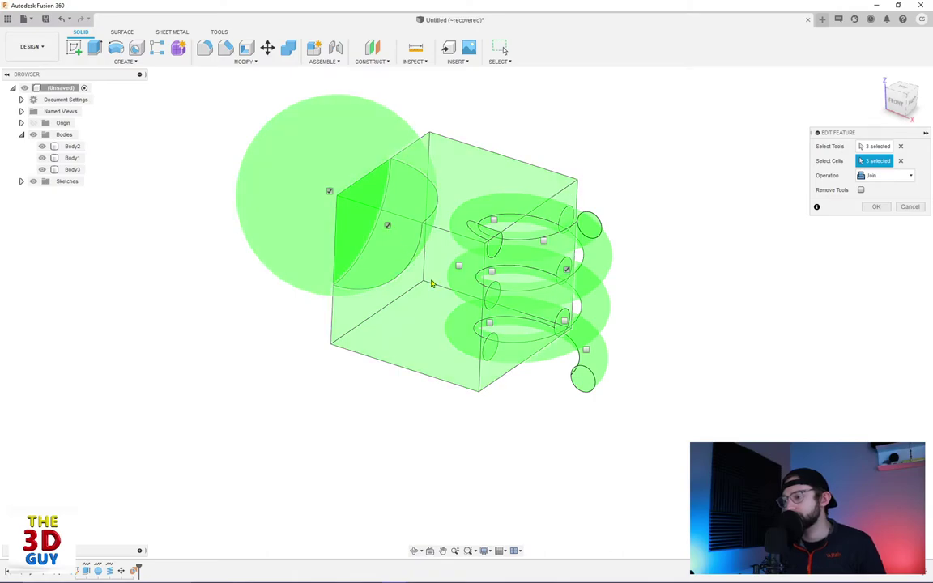
middle_click_drag(474, 180, 397, 213, "shift")
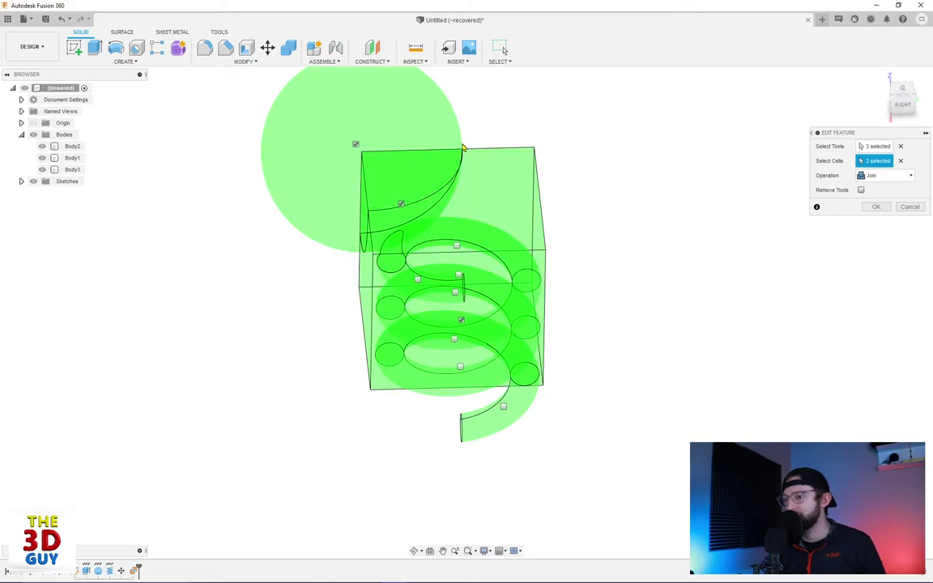
middle_click_drag(519, 190, 623, 194, "shift")
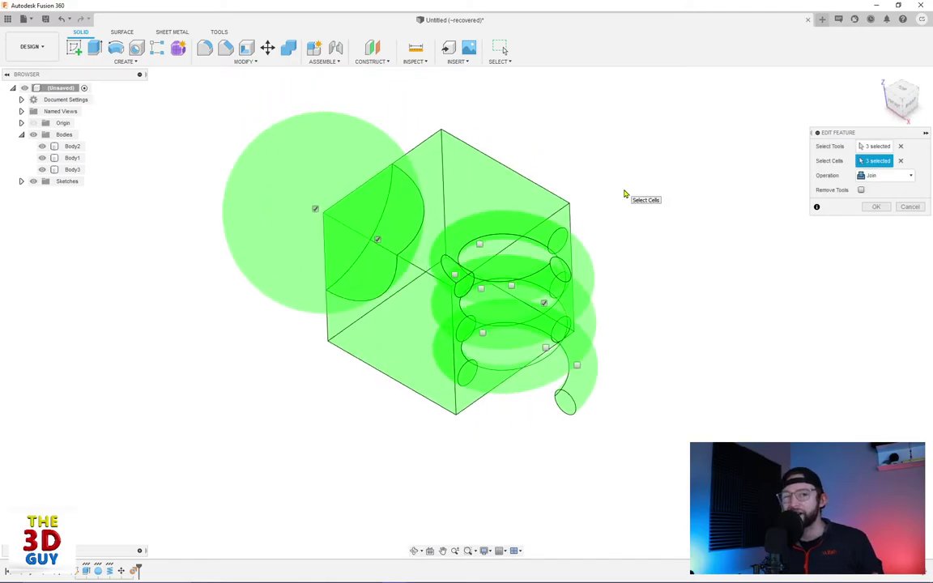
left_click(876, 206)
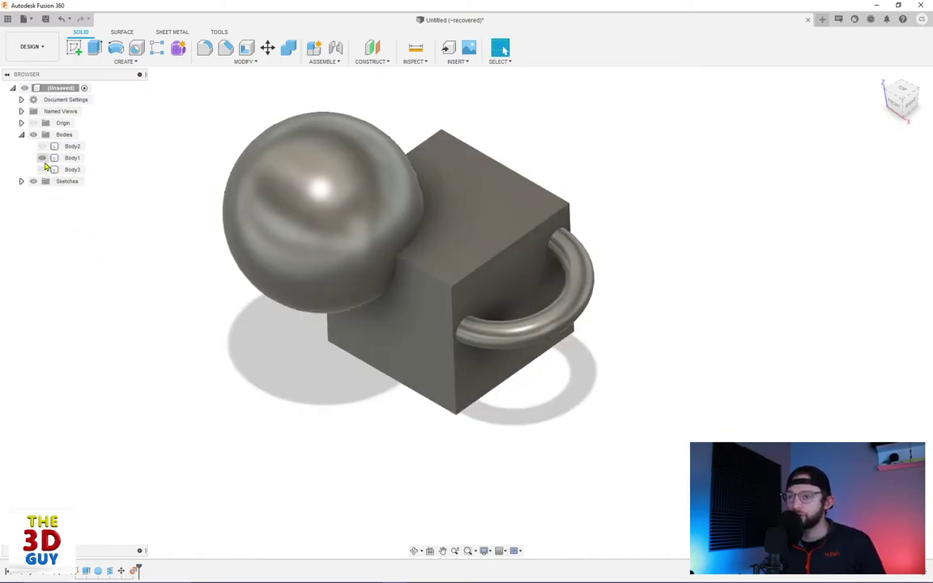
left_click(43, 159)
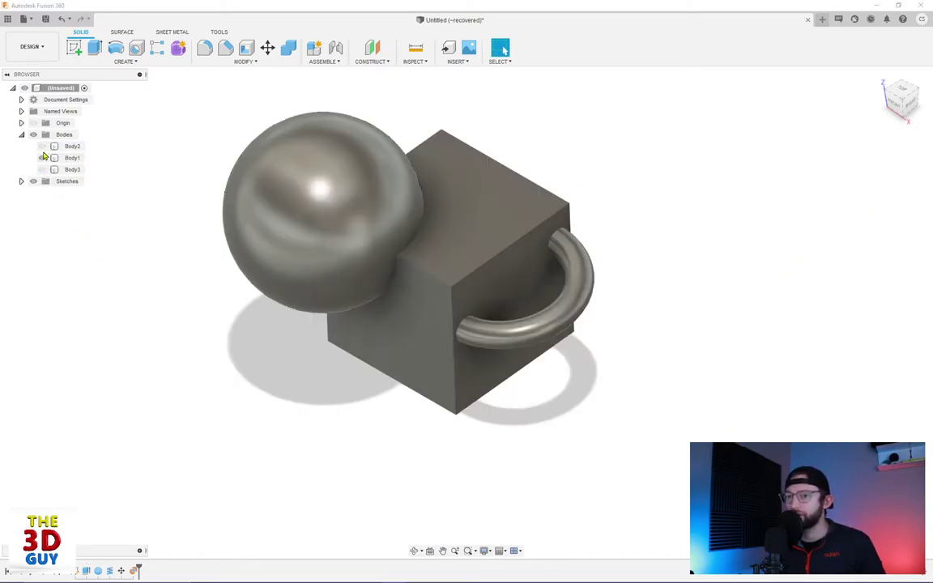
left_click(44, 159)
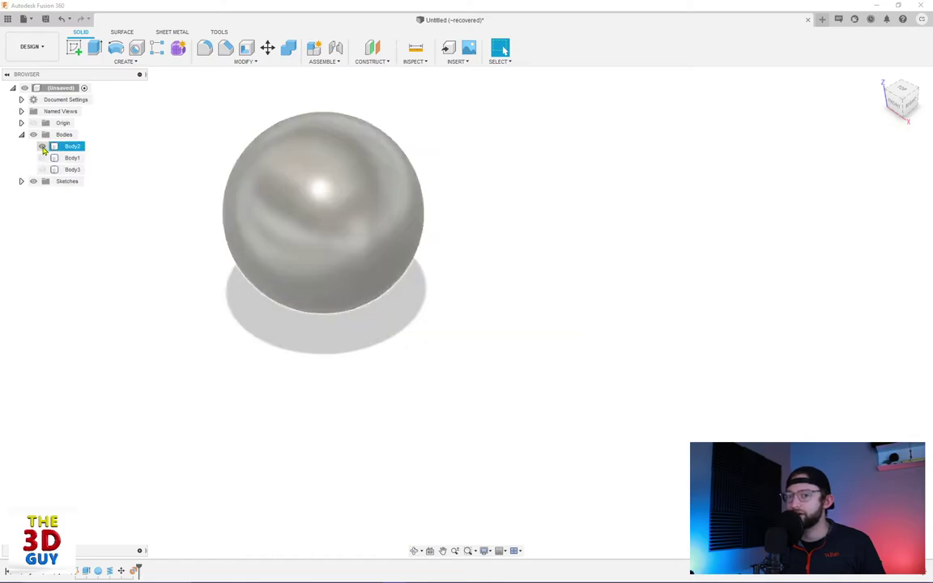
left_click(44, 159)
middle_click_drag(251, 347, 339, 371, "shift")
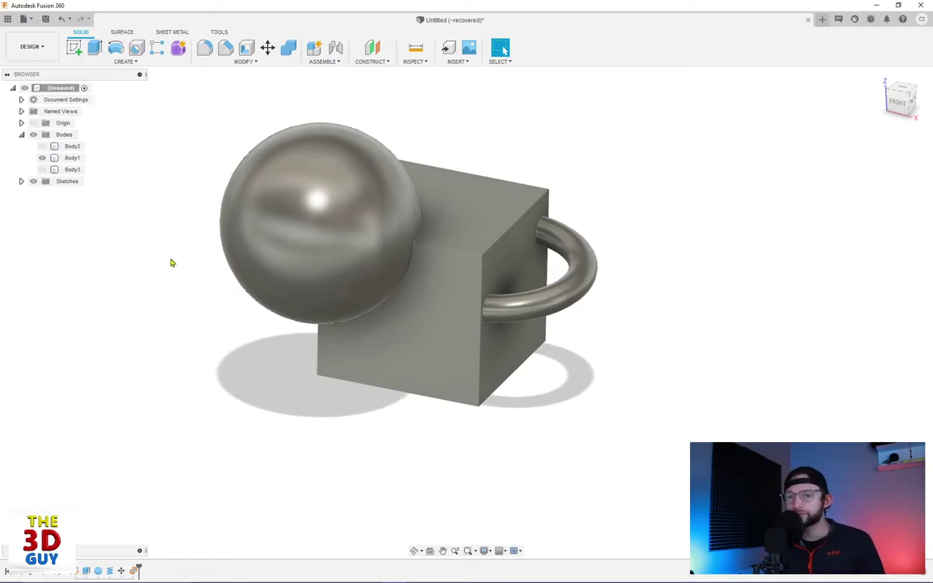
middle_click_drag(171, 263, 154, 268, "shift")
Edit the Boundary Fill and switch its operation to Cut.
right_click(134, 571)
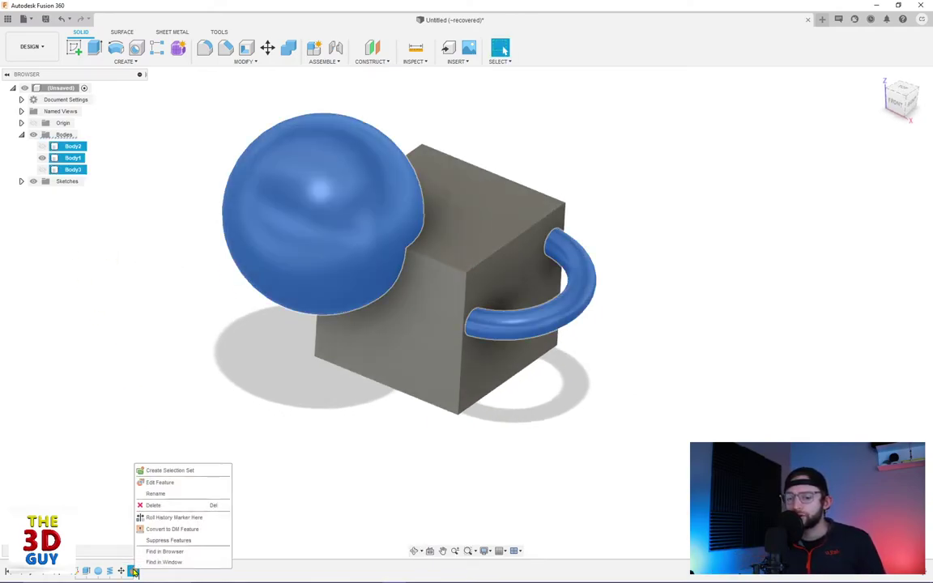
left_click(148, 482)
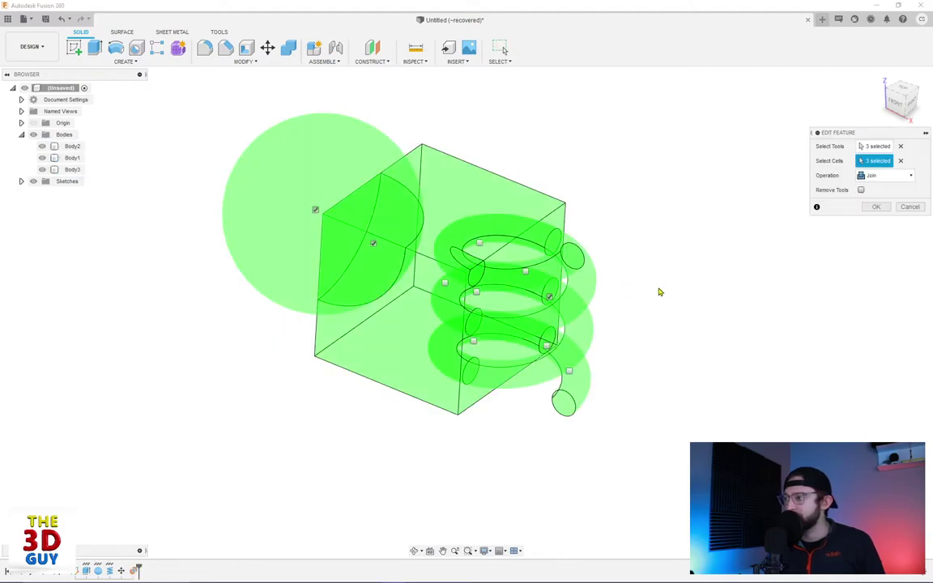
middle_click_drag(659, 291, 672, 289, "shift")
left_click(887, 175)
left_click(883, 200)
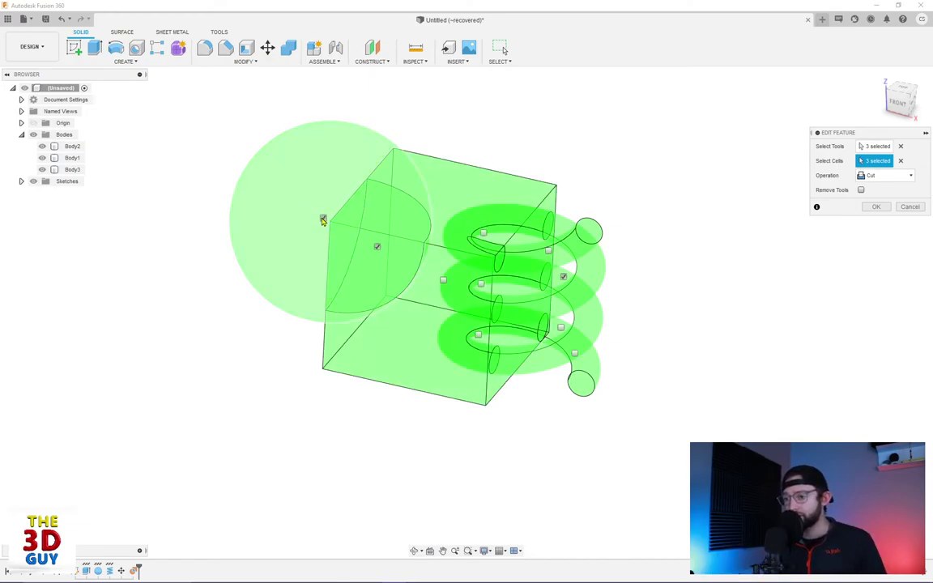
Deselect the outer sphere cell and select the top and middle coil cells.
left_click(573, 282)
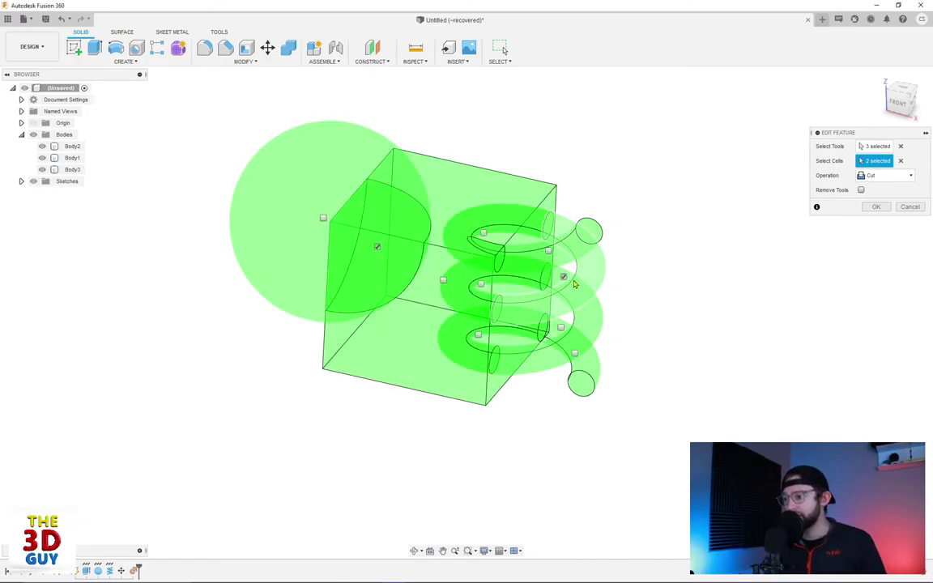
left_click(482, 232)
left_click(480, 284)
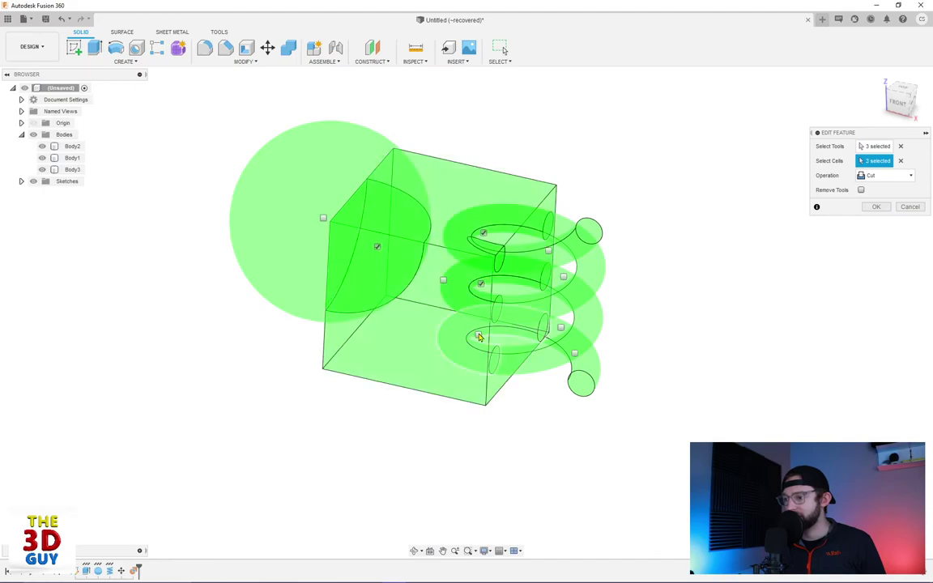
Apply the Cut, hide the two tube bodies, and orbit to view the holes in the box.
left_click(876, 208)
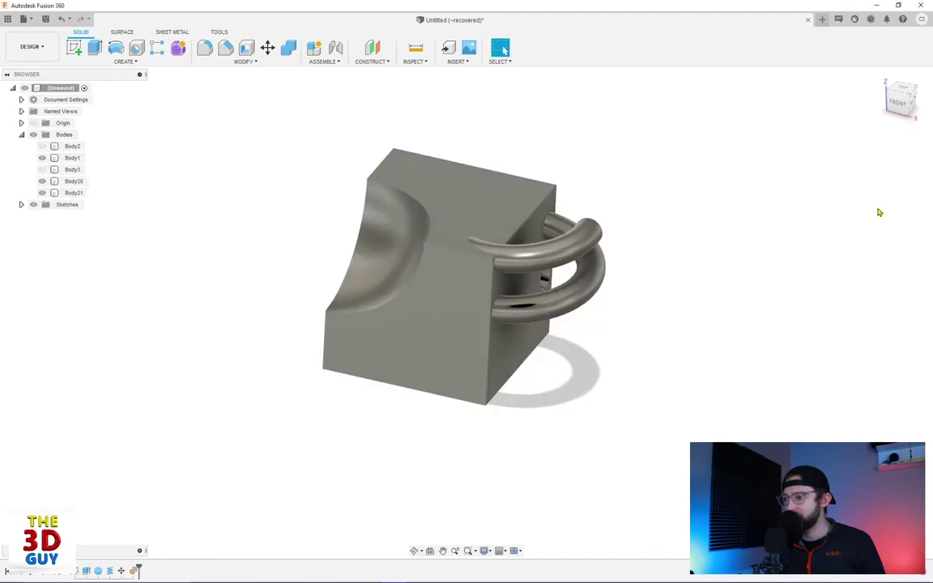
middle_click_drag(613, 161, 590, 156, "shift")
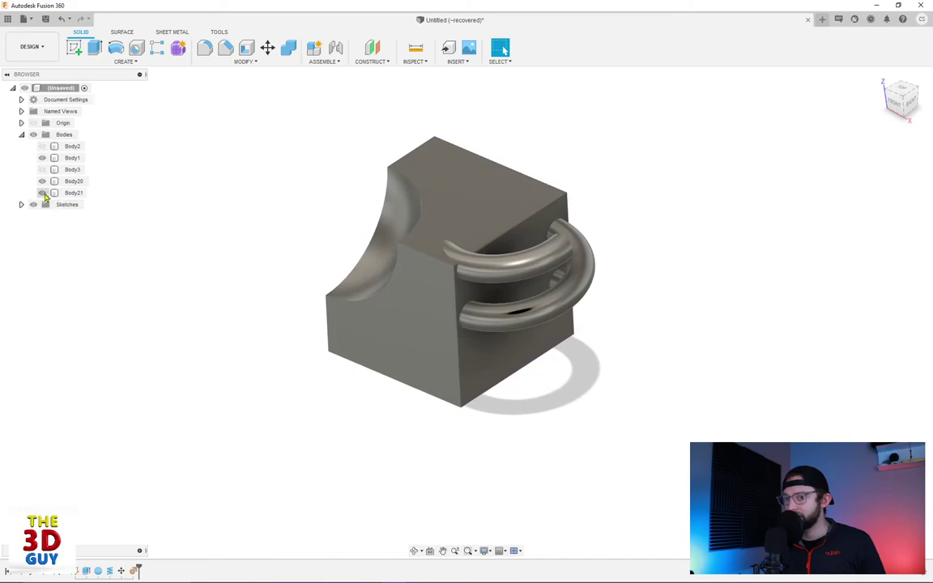
left_click(42, 193)
left_click(42, 182)
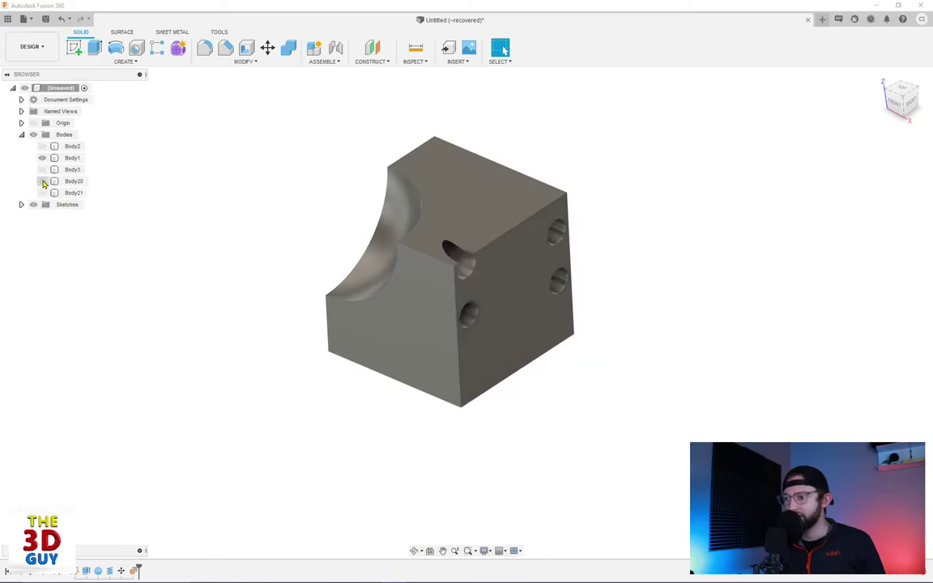
left_click(72, 158)
middle_click_drag(518, 275, 475, 314, "shift")
key("Escape")
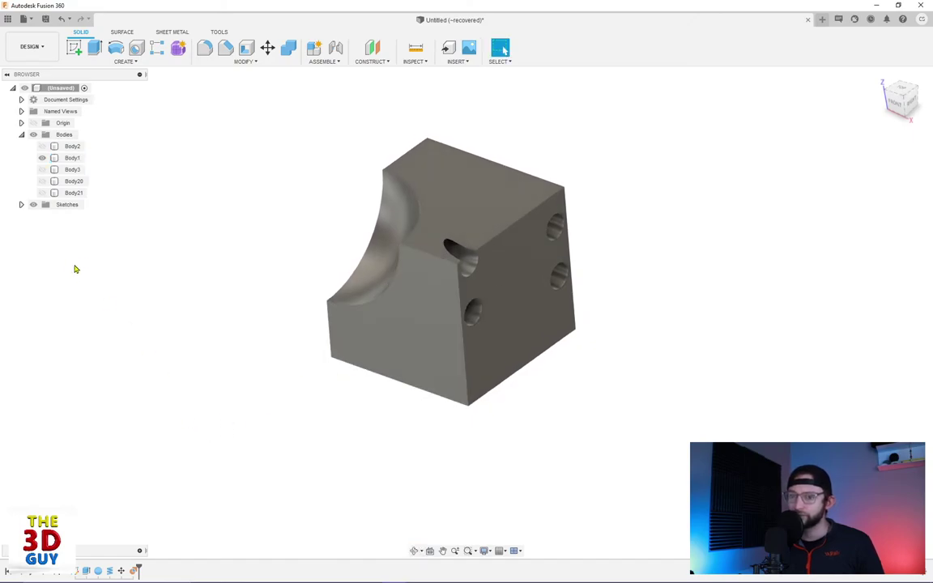
Show the two tube pieces, the coil and the sphere bodies again.
left_click(42, 192)
left_click(43, 181)
left_click(42, 169)
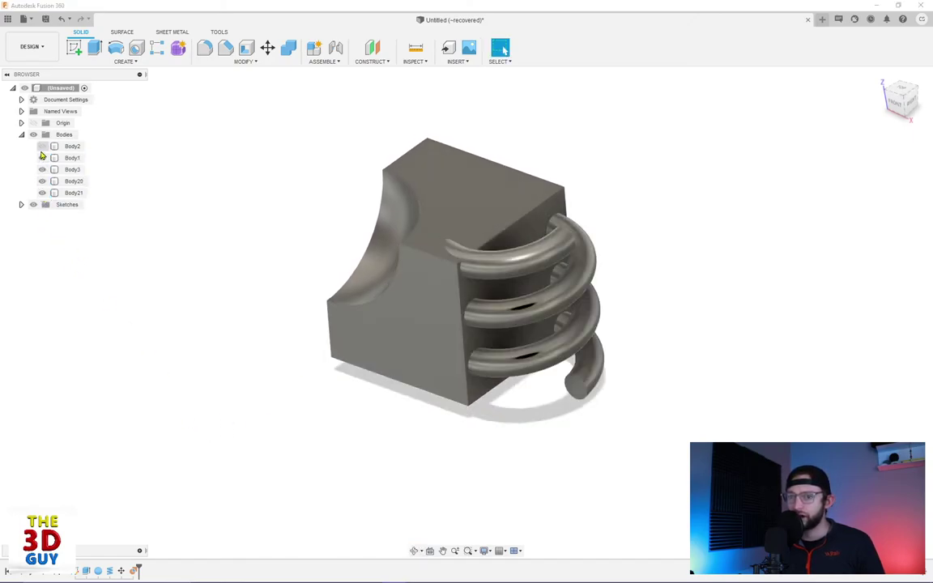
left_click(42, 146)
Re-edit the Boundary Fill as Intersect, leaving a rounded wedge block and two coil tubes.
left_click(136, 571)
right_click(136, 571)
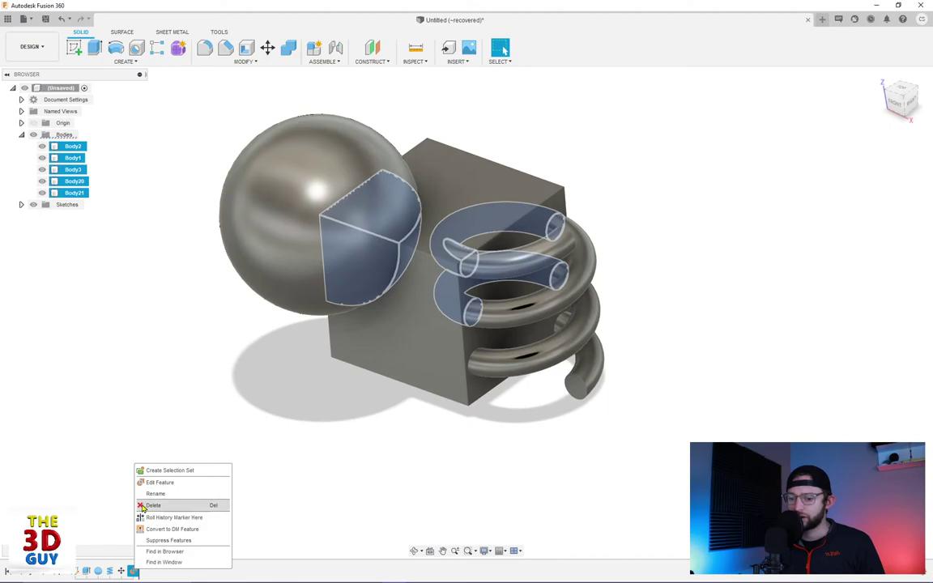
left_click(150, 483)
left_click(906, 178)
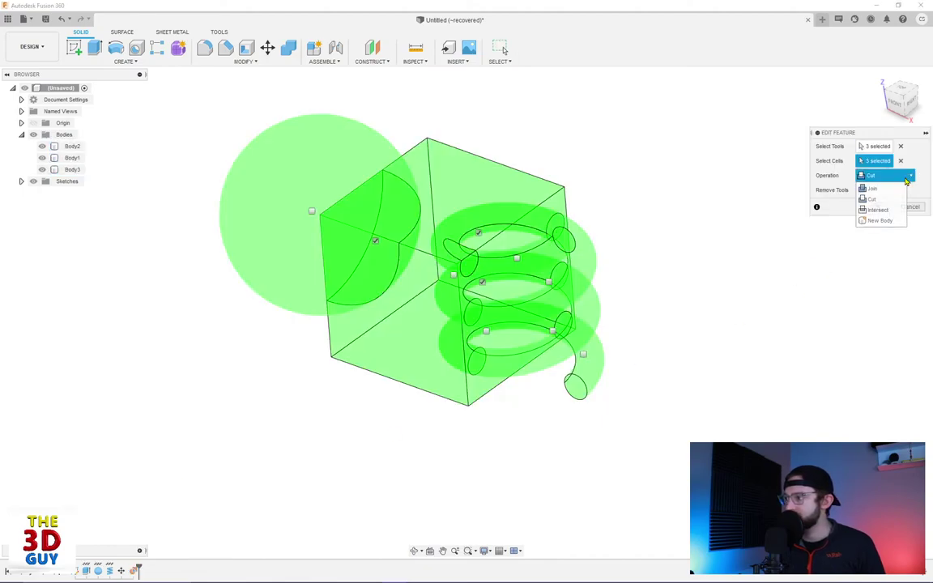
left_click(879, 210)
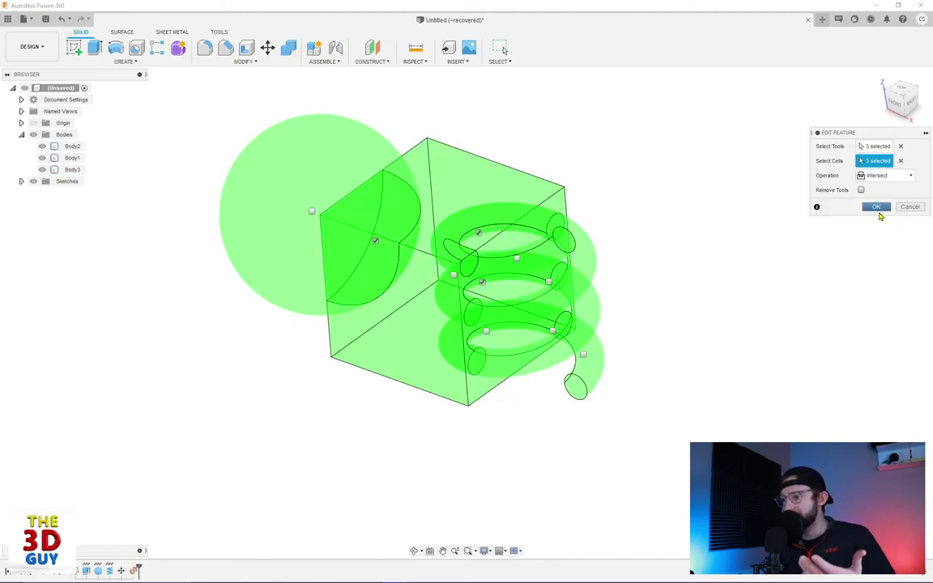
middle_click_drag(762, 193, 730, 192, "shift")
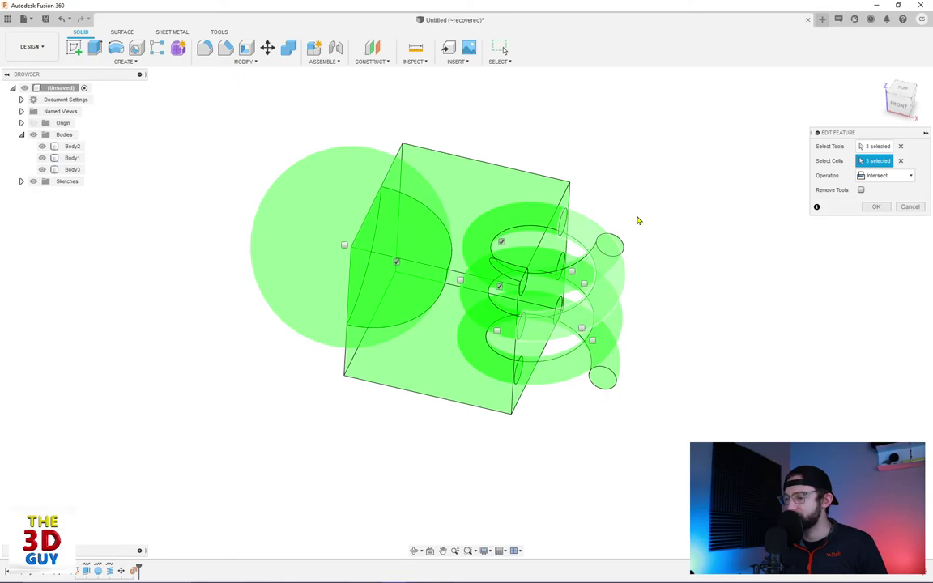
left_click(877, 208)
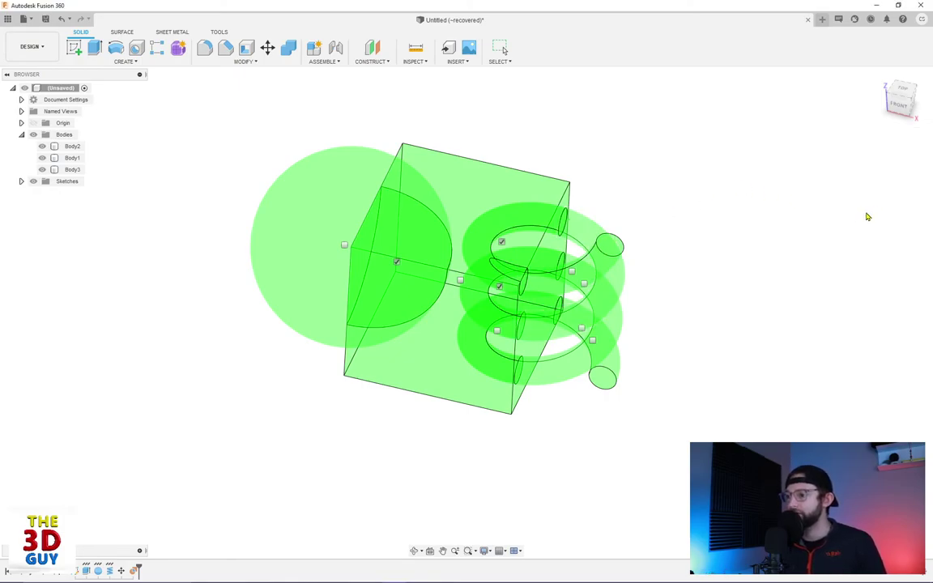
middle_click_drag(604, 340, 589, 325, "shift")
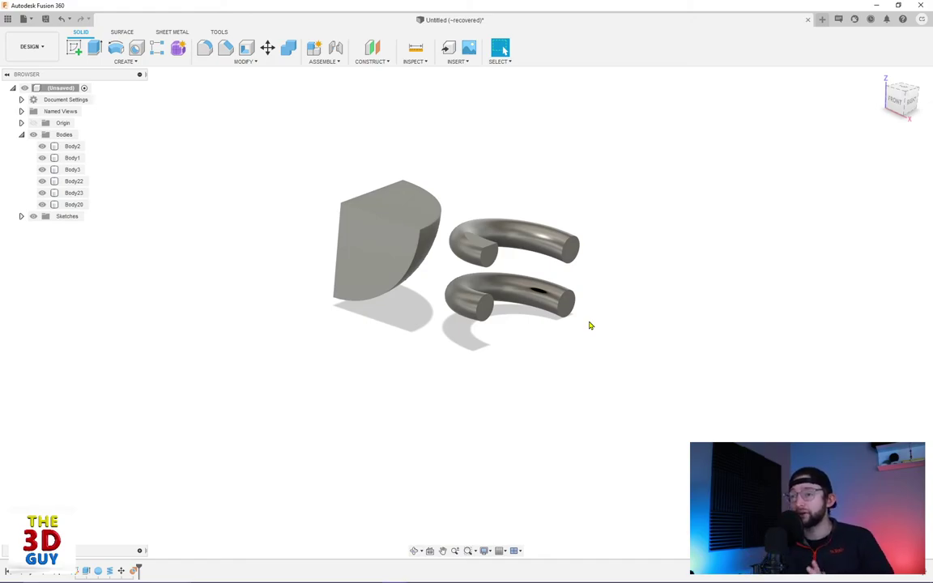
left_click(294, 173)
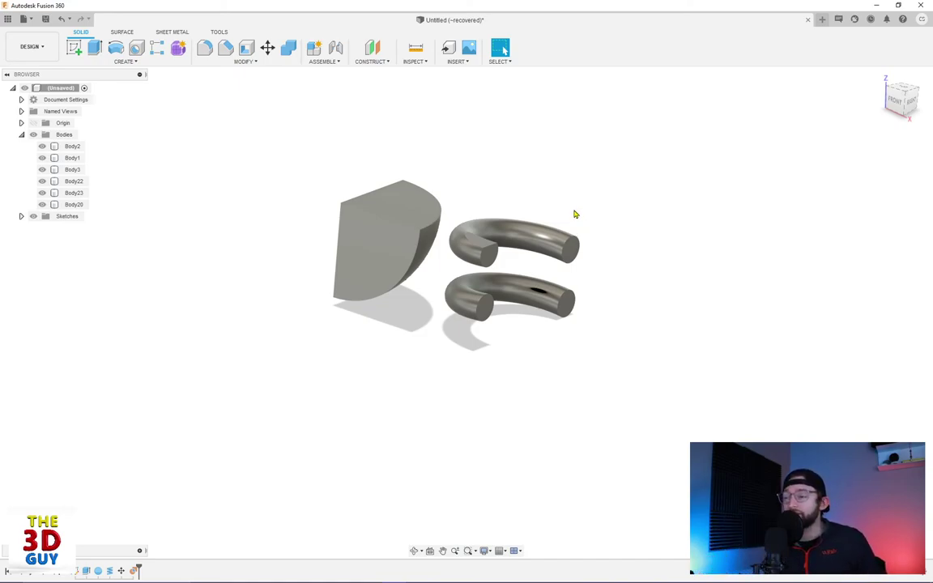
middle_click_drag(574, 214, 603, 194, "shift")
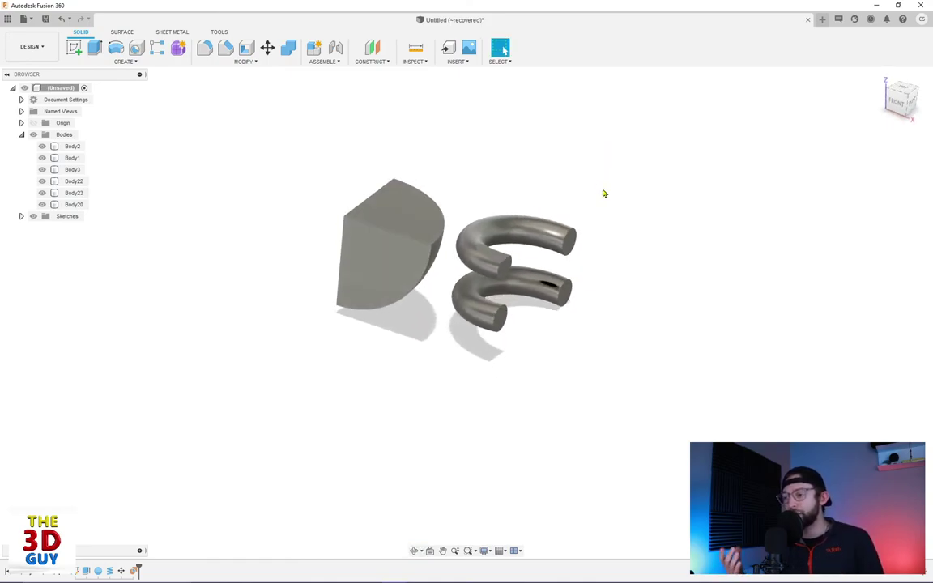